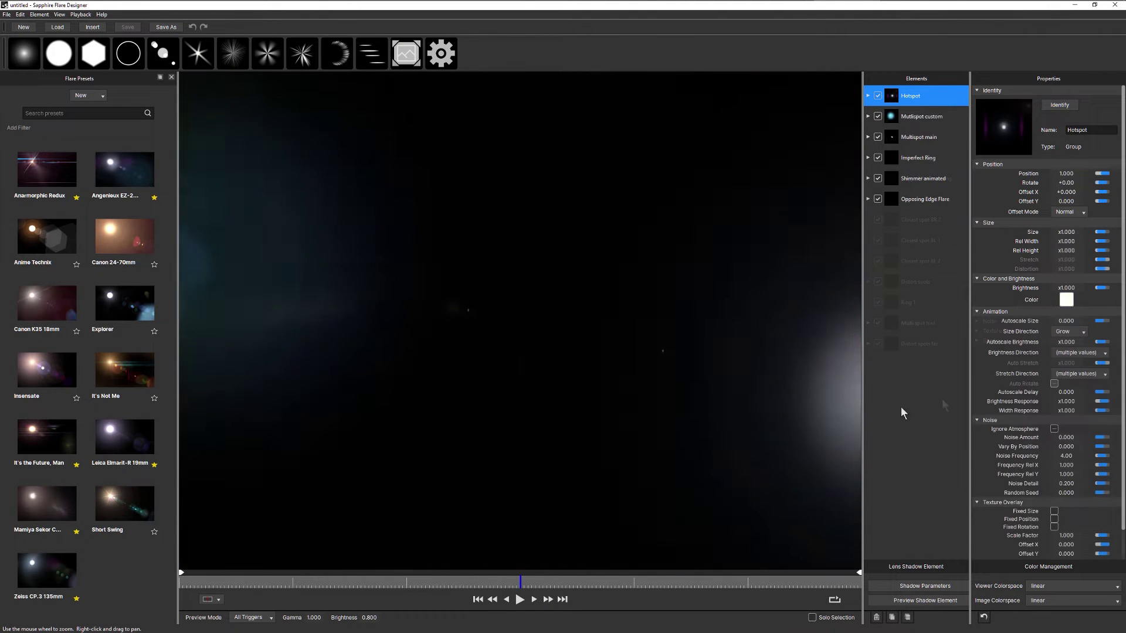
Drag the flare's light source toward the lower right of the frame
{"action": "left_click_drag", "start_coordinate": [900, 406], "coordinate": [364, 436]}
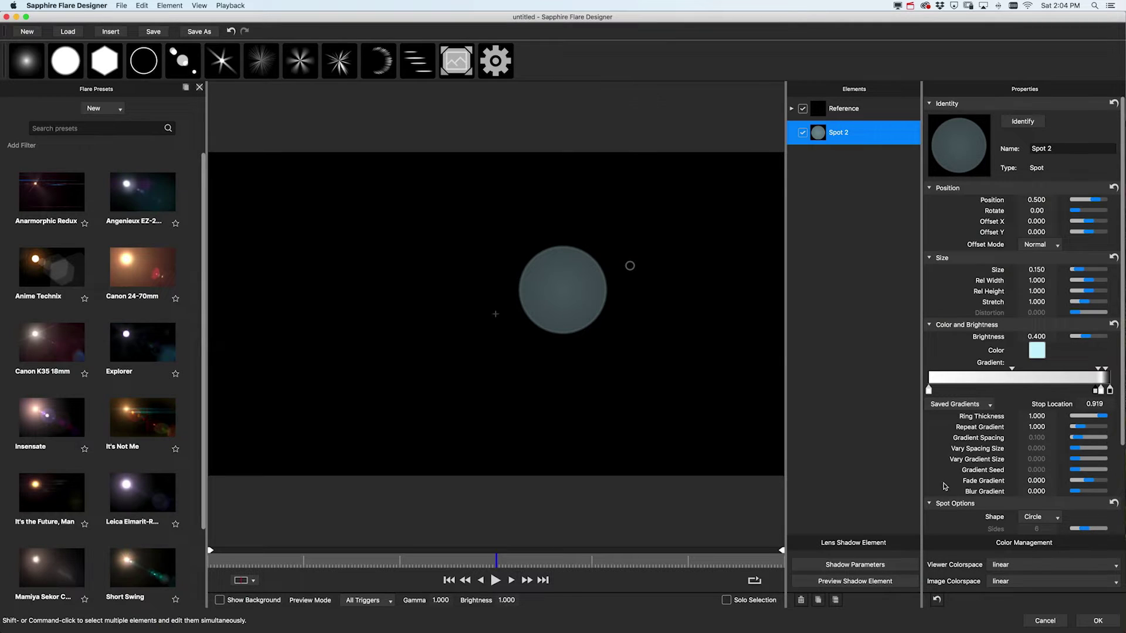
Expand Spot 2's Shadow settings and measure the shadow distance from the hotspot
{"action": "scroll", "coordinate": [966, 505], "scroll_direction": "down", "scroll_amount": 4}
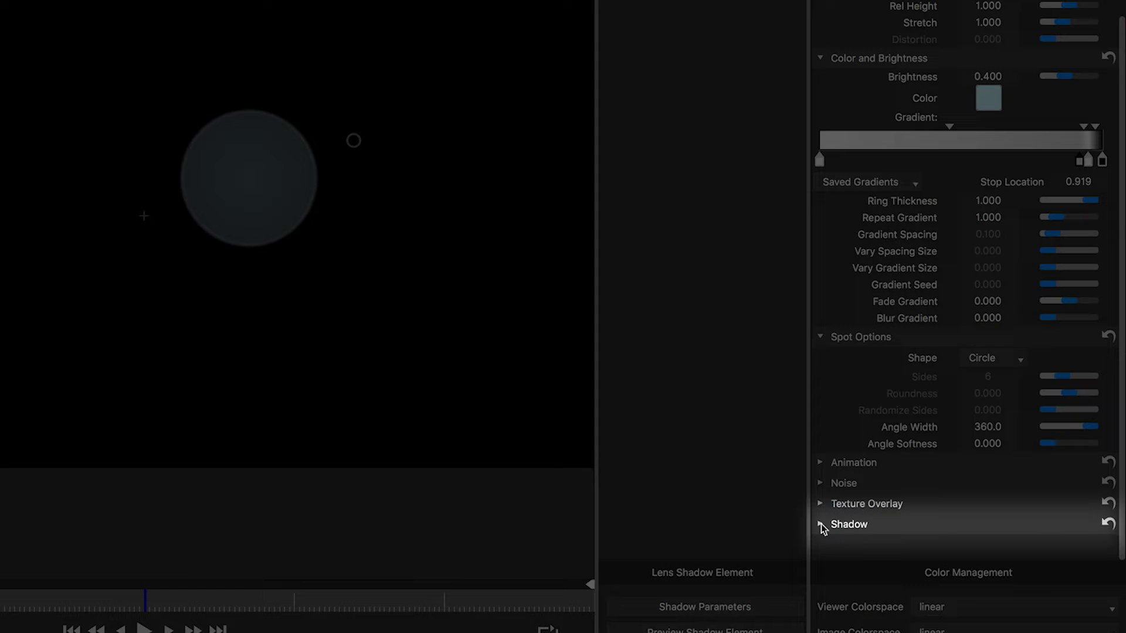
{"action": "left_click", "coordinate": [821, 524]}
{"action": "scroll", "coordinate": [886, 461], "scroll_direction": "down", "scroll_amount": 5}
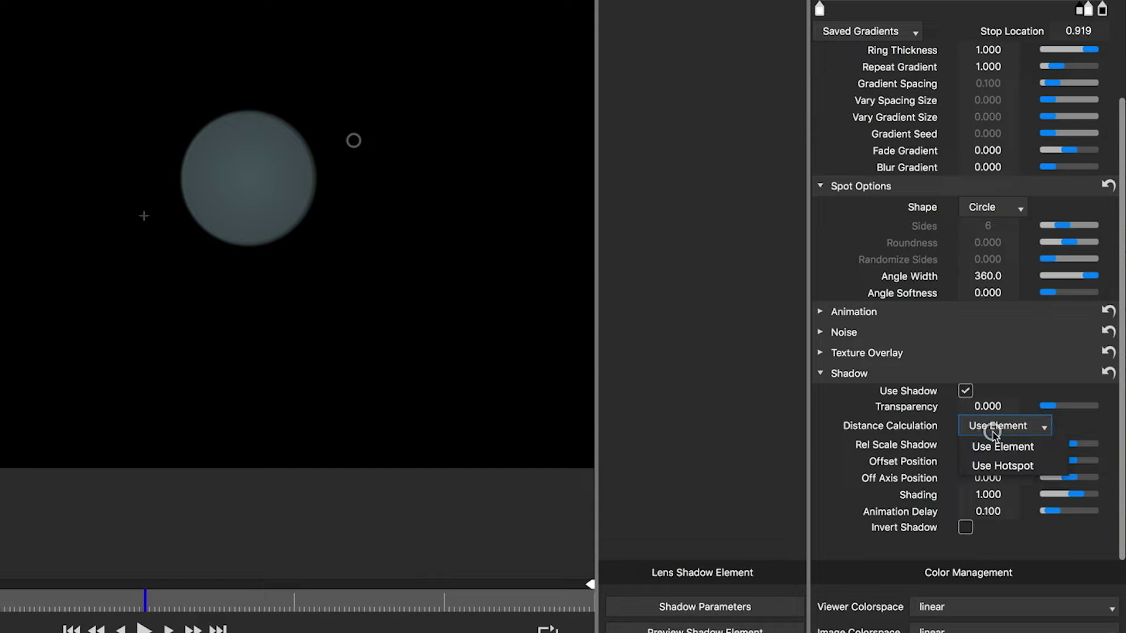
{"action": "left_click", "coordinate": [995, 448]}
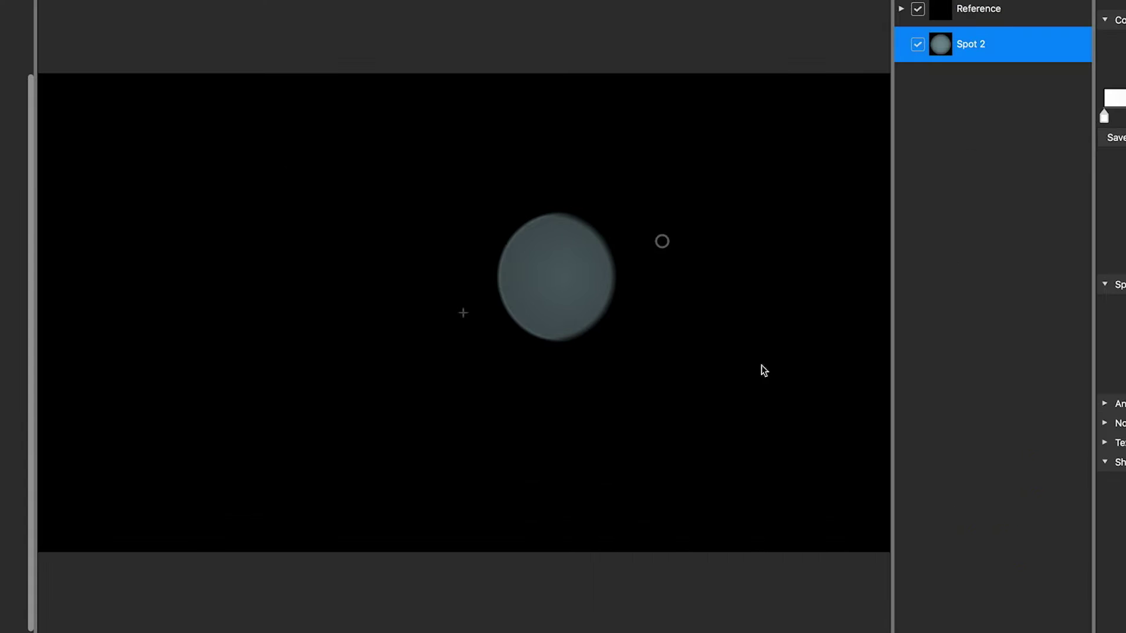
Drag the light around to test how the shadow narrows and rounds Spot 2, then undo the moves
{"action": "left_click_drag", "start_coordinate": [662, 241], "coordinate": [910, 236]}
{"action": "left_click_drag", "start_coordinate": [783, 240], "coordinate": [971, 239]}
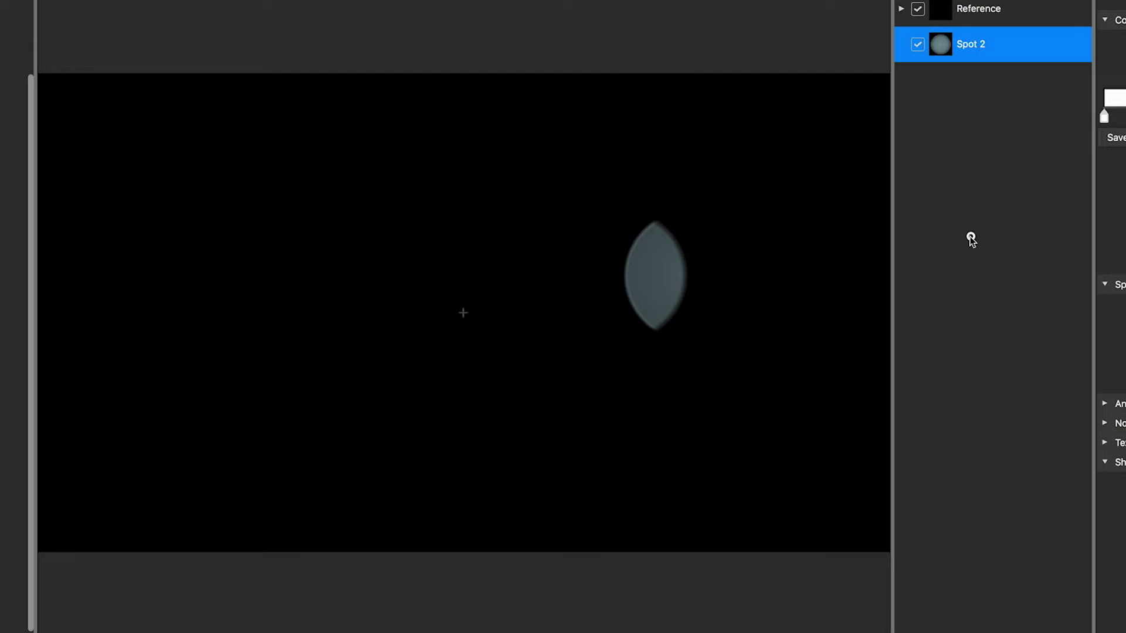
{"action": "left_click_drag", "start_coordinate": [844, 240], "coordinate": [668, 329]}
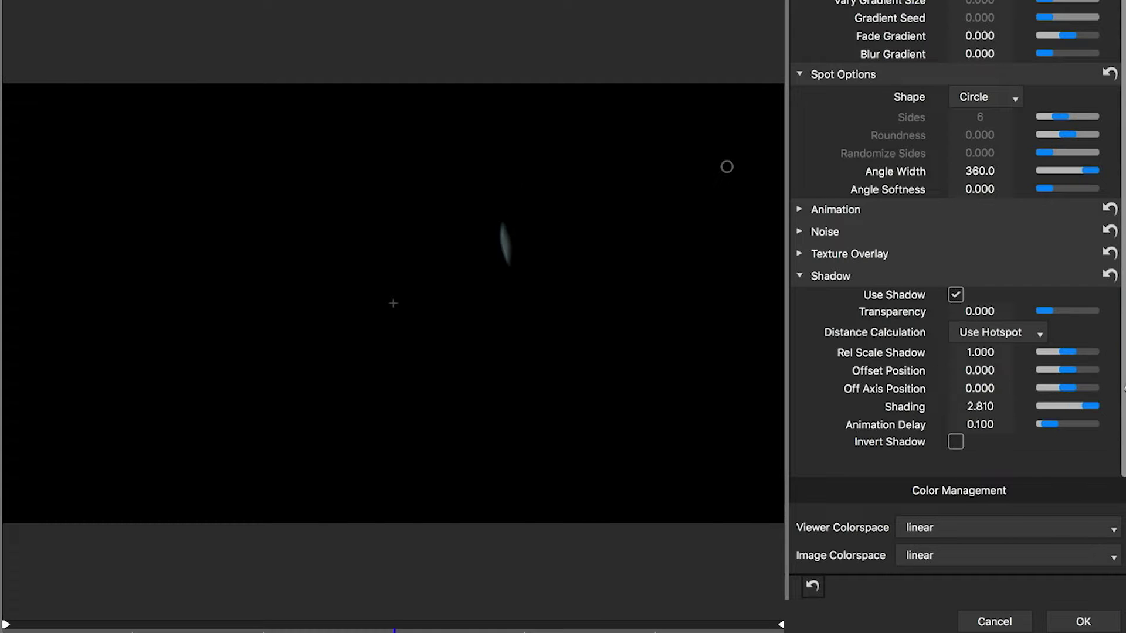
{"action": "left_click_drag", "start_coordinate": [726, 166], "coordinate": [535, 276]}
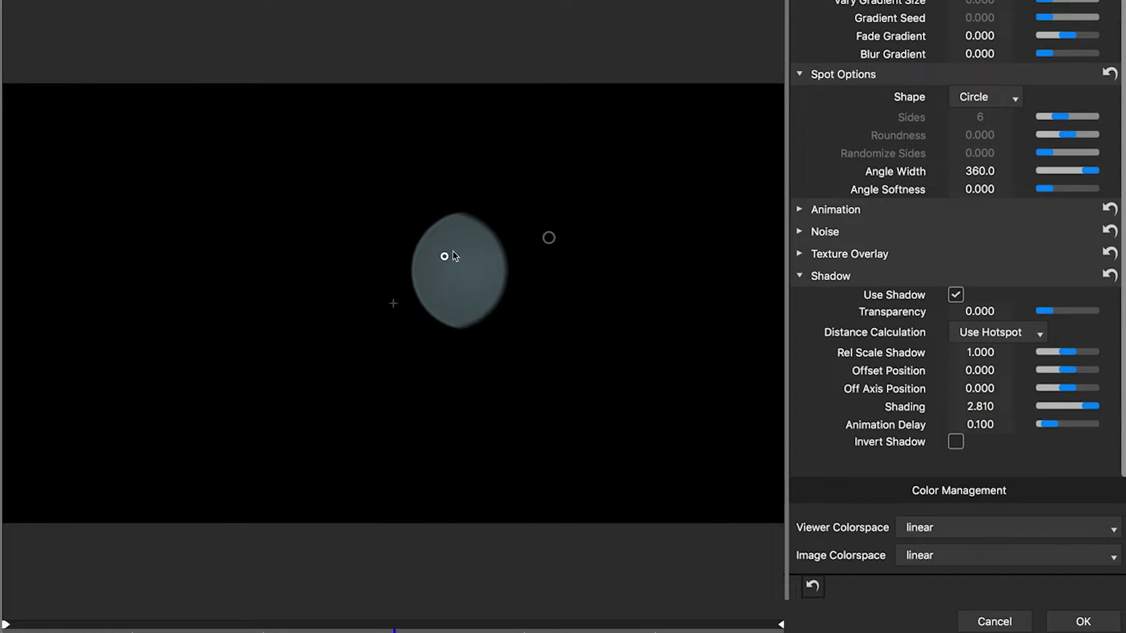
{"action": "left_click_drag", "start_coordinate": [453, 256], "coordinate": [760, 181]}
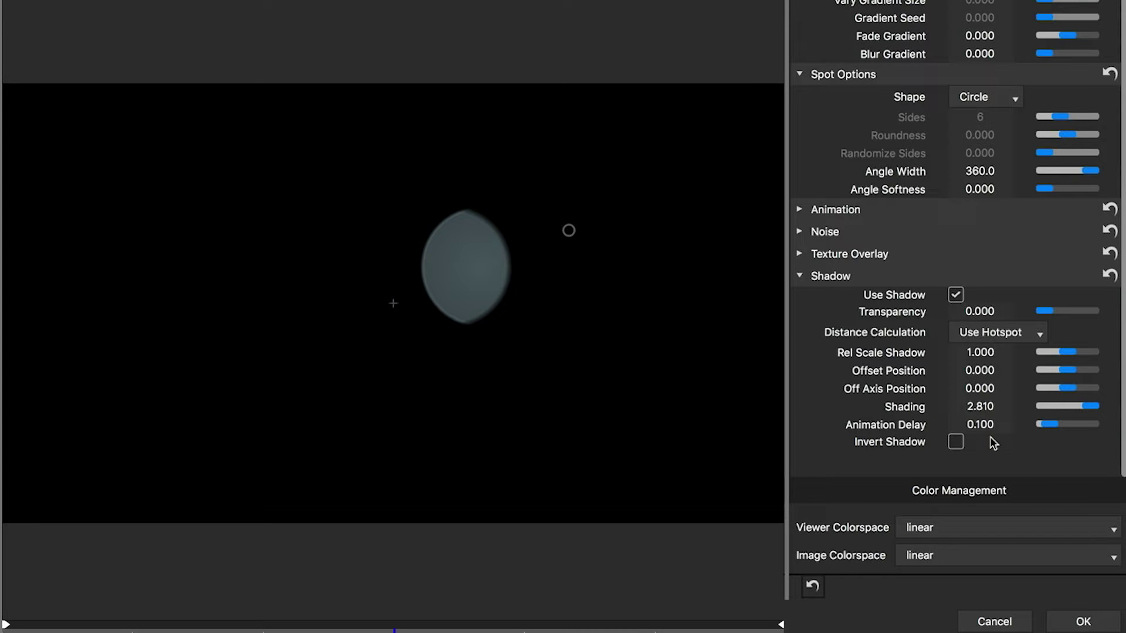
{"action": "key", "text": "super+z"}
{"action": "key", "text": "super+z"}
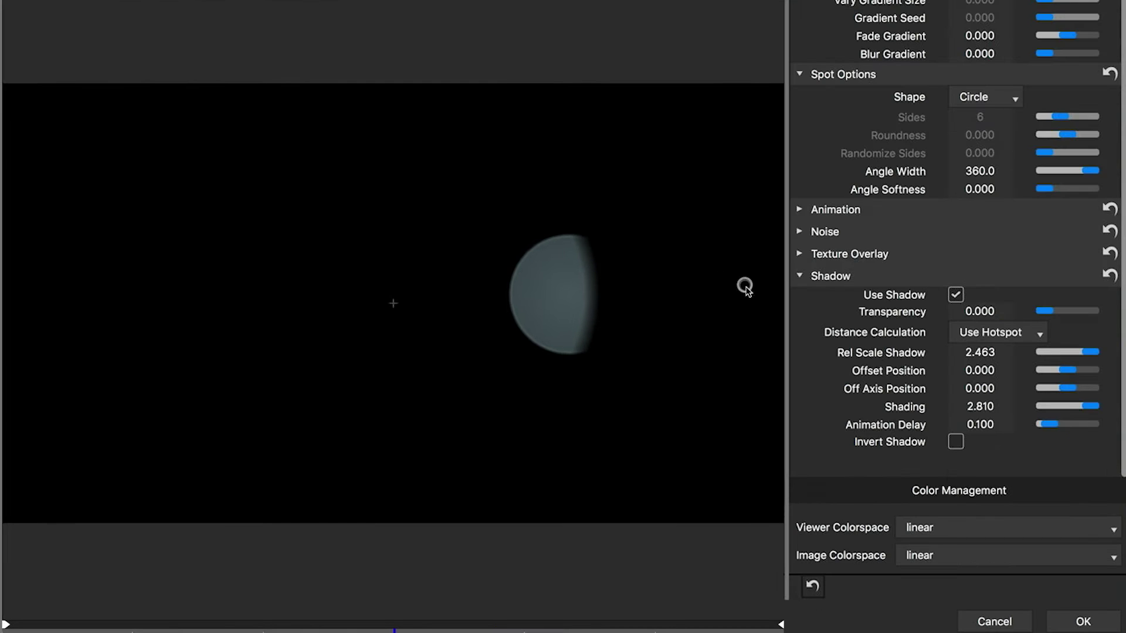
Set shadow transparency to 0.295, invert shading to -2.810, and bring up the Shadow Parameters
{"action": "left_click_drag", "start_coordinate": [950, 362], "coordinate": [1004, 347]}
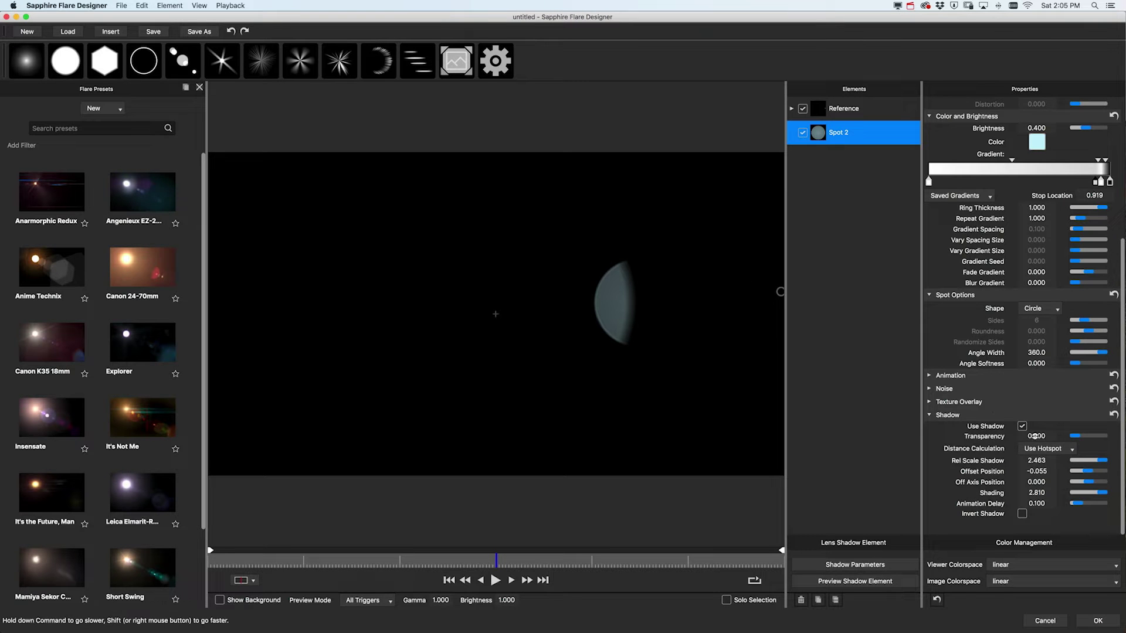
{"action": "mouse_move", "coordinate": [645, 404]}
{"action": "left_mouse_down"}
{"action": "mouse_move", "coordinate": [711, 216]}
{"action": "mouse_move", "coordinate": [833, 273]}
{"action": "left_mouse_up"}
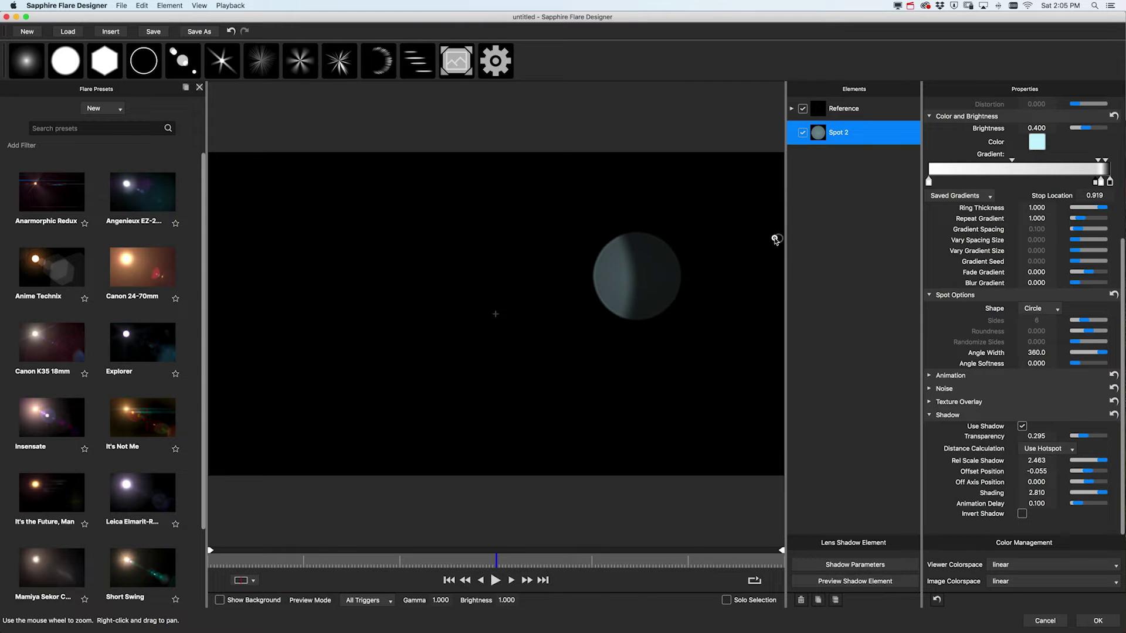
{"action": "left_click", "coordinate": [1033, 493]}
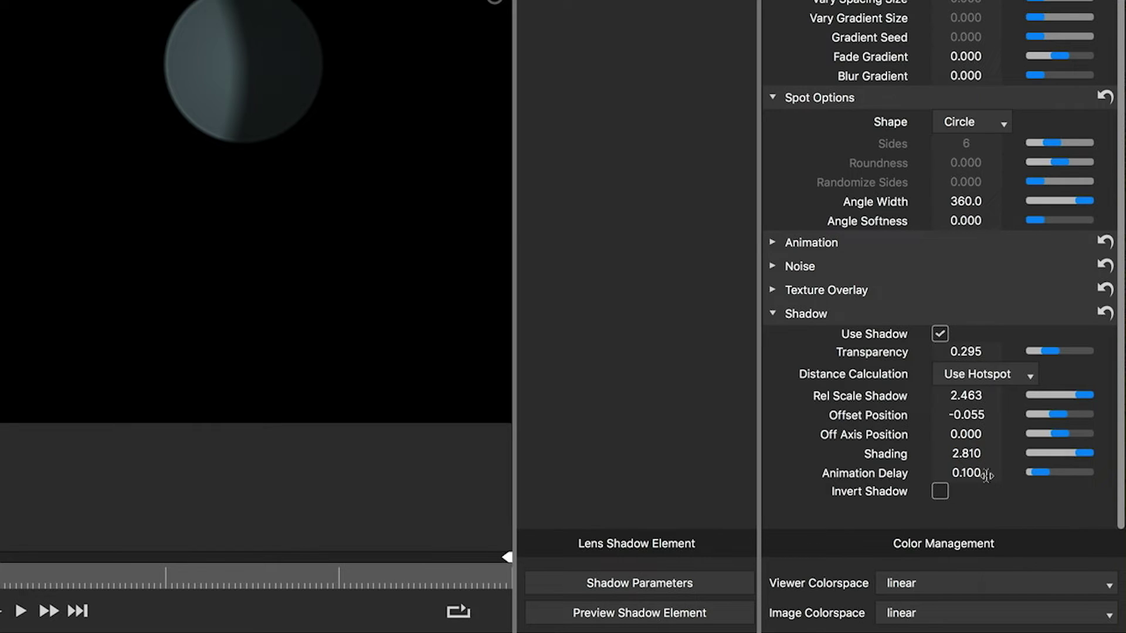
{"action": "type", "text": "-"}
{"action": "key", "text": "Return"}
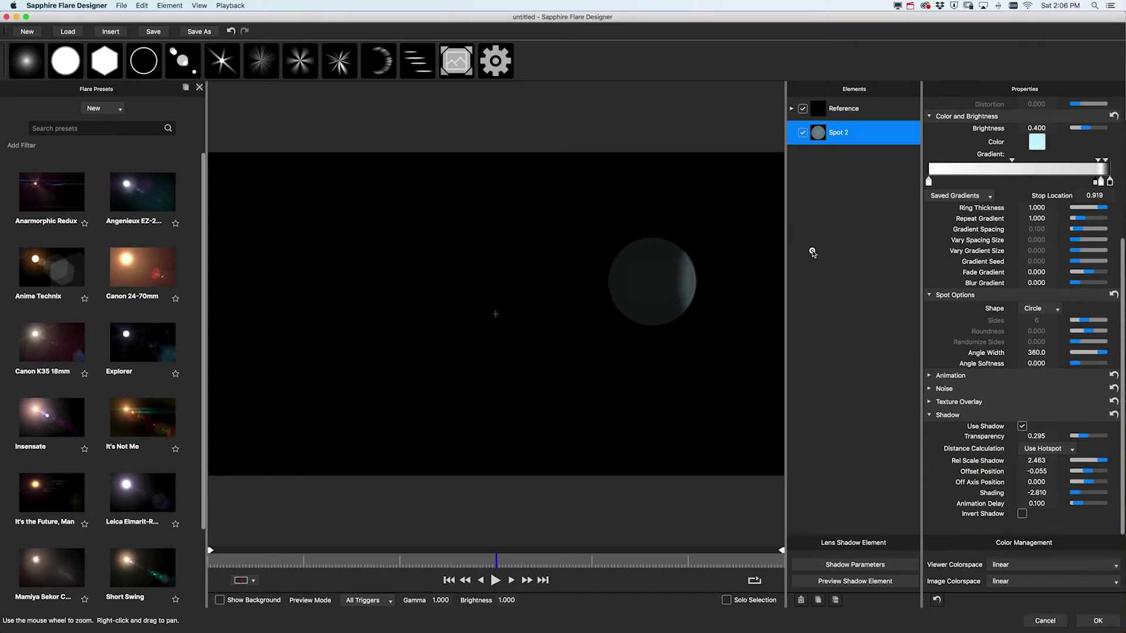
{"action": "left_click_drag", "start_coordinate": [739, 257], "coordinate": [802, 228]}
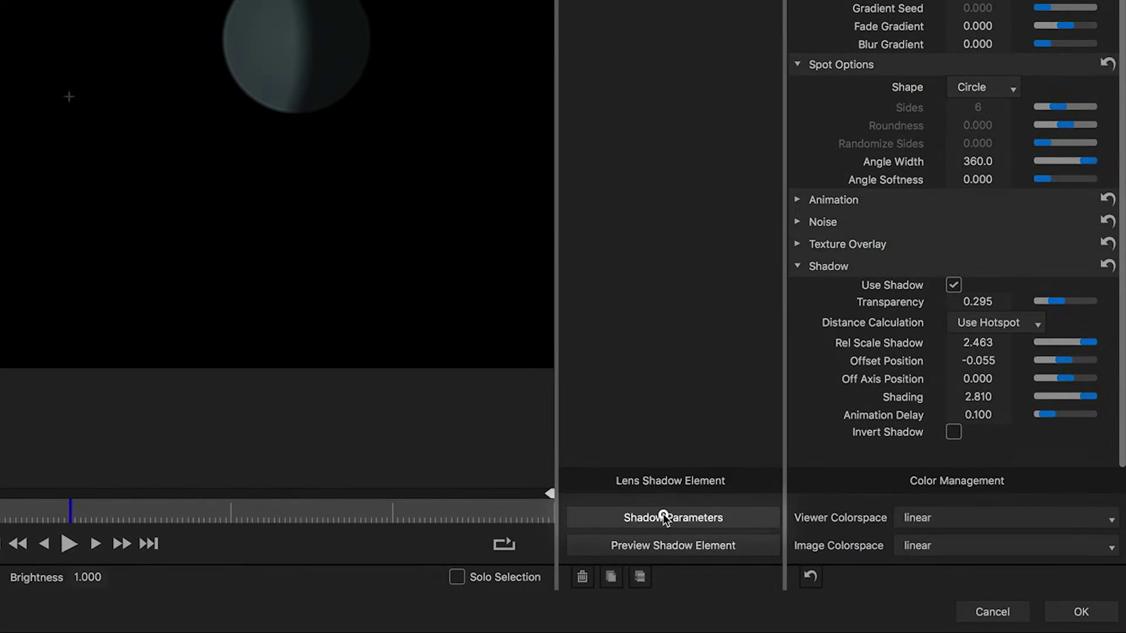
{"action": "left_click", "coordinate": [851, 562]}
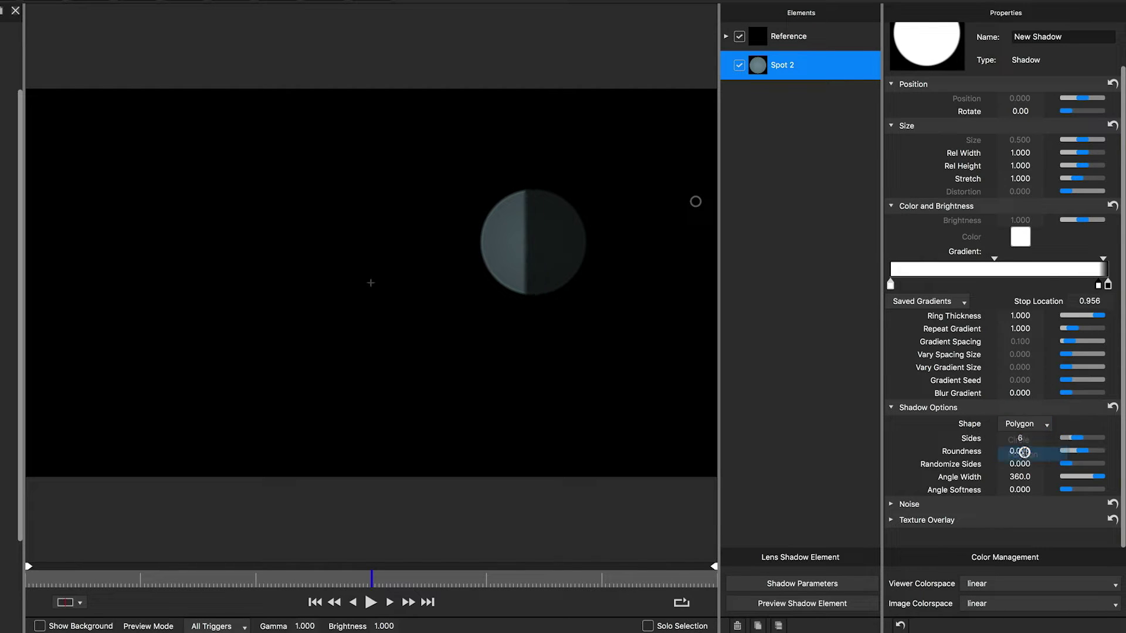
Move the light around and preview the polygon lens shadow element on its own
{"action": "left_click_drag", "start_coordinate": [539, 331], "coordinate": [686, 464]}
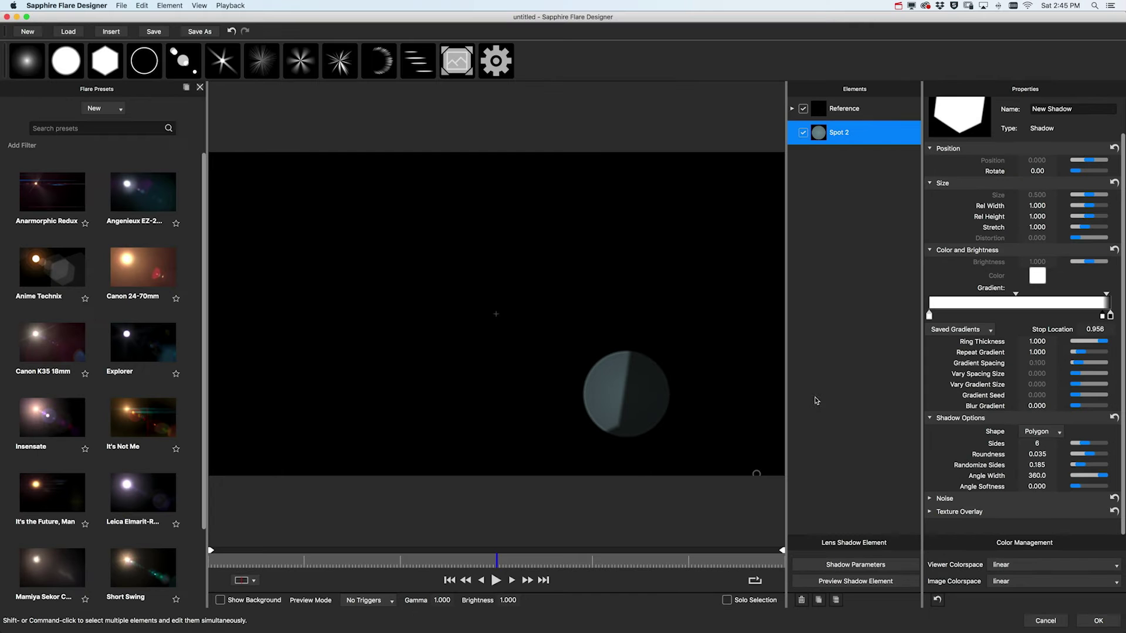
{"action": "left_click", "coordinate": [862, 582]}
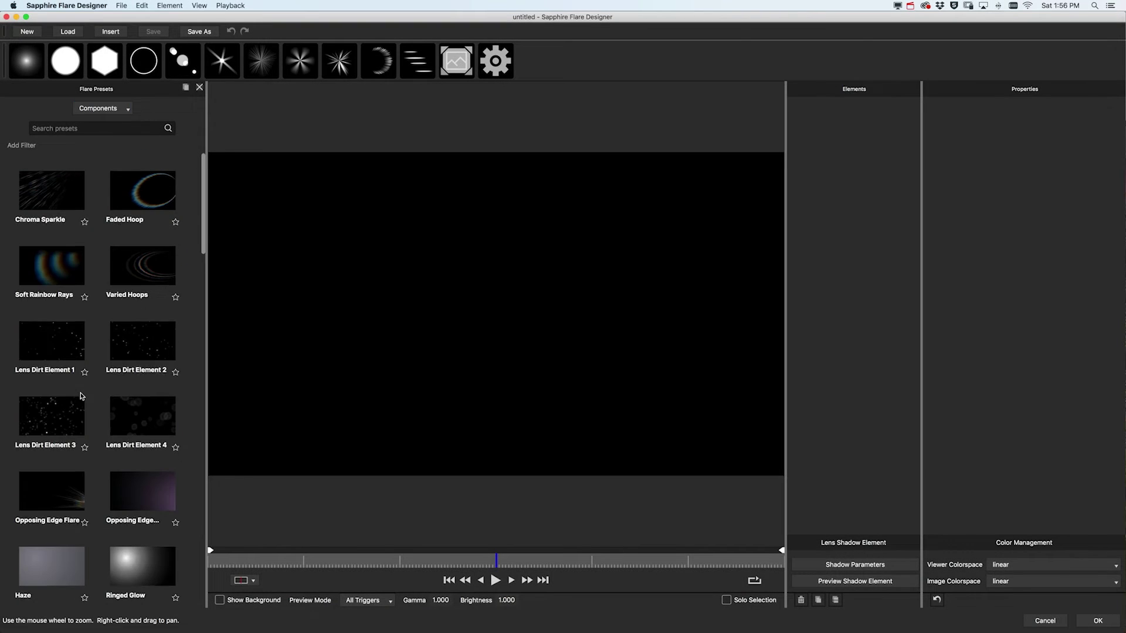
Add Fast Shaded Spot and Many Small Shaded from Components, and make the small hexagons green
{"action": "scroll", "coordinate": [82, 396], "scroll_direction": "down", "scroll_amount": 10}
{"action": "scroll", "coordinate": [82, 396], "scroll_direction": "down", "scroll_amount": 8}
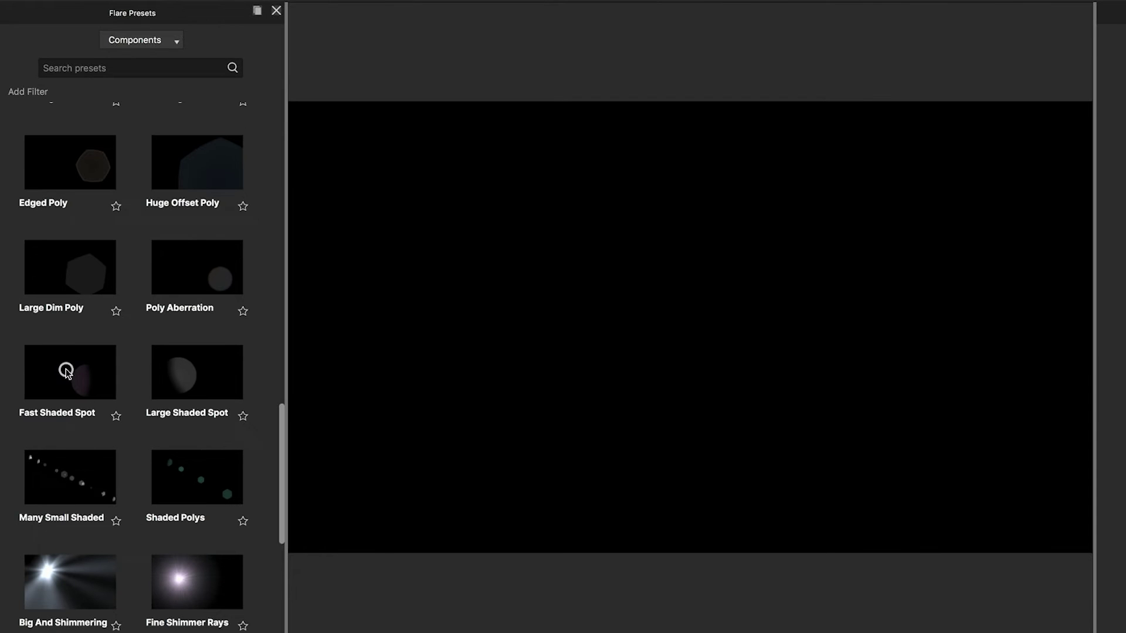
{"action": "left_click_drag", "start_coordinate": [48, 345], "coordinate": [463, 319]}
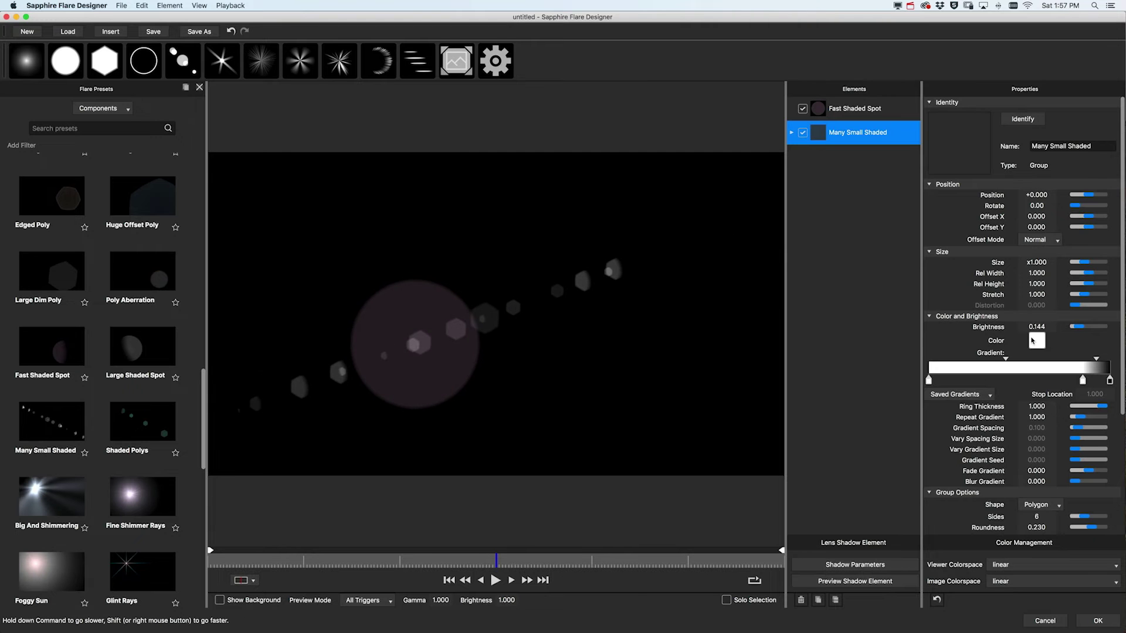
{"action": "left_click", "coordinate": [1037, 340]}
{"action": "left_click", "coordinate": [344, 465]}
{"action": "left_click", "coordinate": [472, 542]}
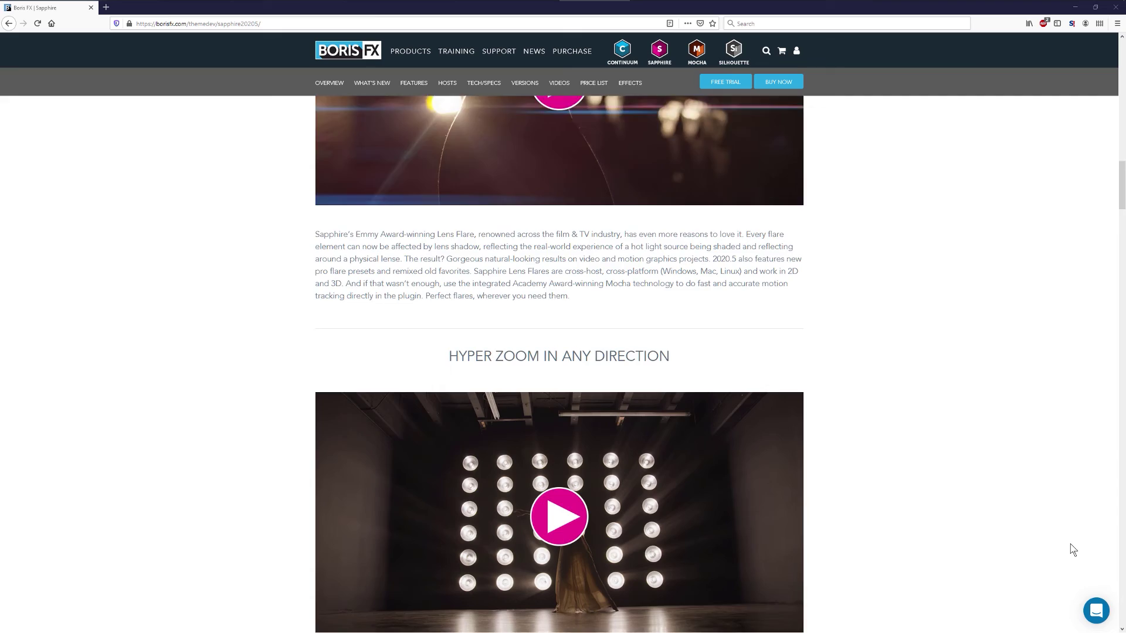
Scroll the Sapphire 2020.5 page past the features to Supported Hosts and Tech Specs
{"action": "scroll", "coordinate": [1067, 545], "scroll_direction": "down", "scroll_amount": 3}
{"action": "scroll", "coordinate": [1072, 550], "scroll_direction": "down", "scroll_amount": 10}
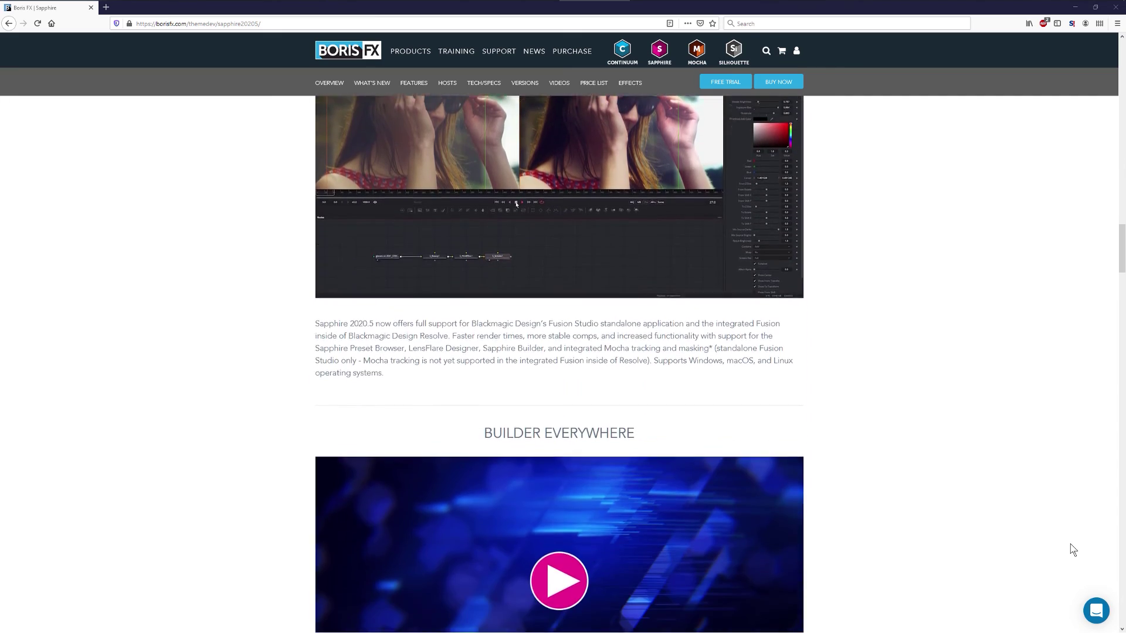
{"action": "scroll", "coordinate": [1072, 550], "scroll_direction": "down", "scroll_amount": 4}
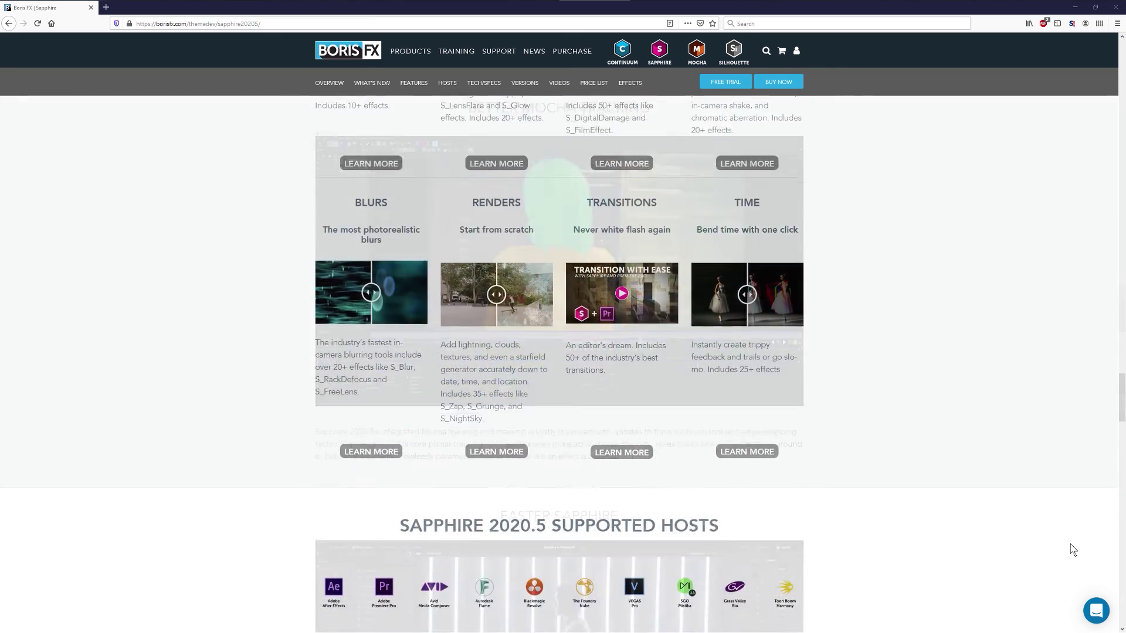
{"action": "scroll", "coordinate": [1073, 549], "scroll_direction": "down", "scroll_amount": 1}
{"action": "scroll", "coordinate": [1072, 549], "scroll_direction": "down", "scroll_amount": 5}
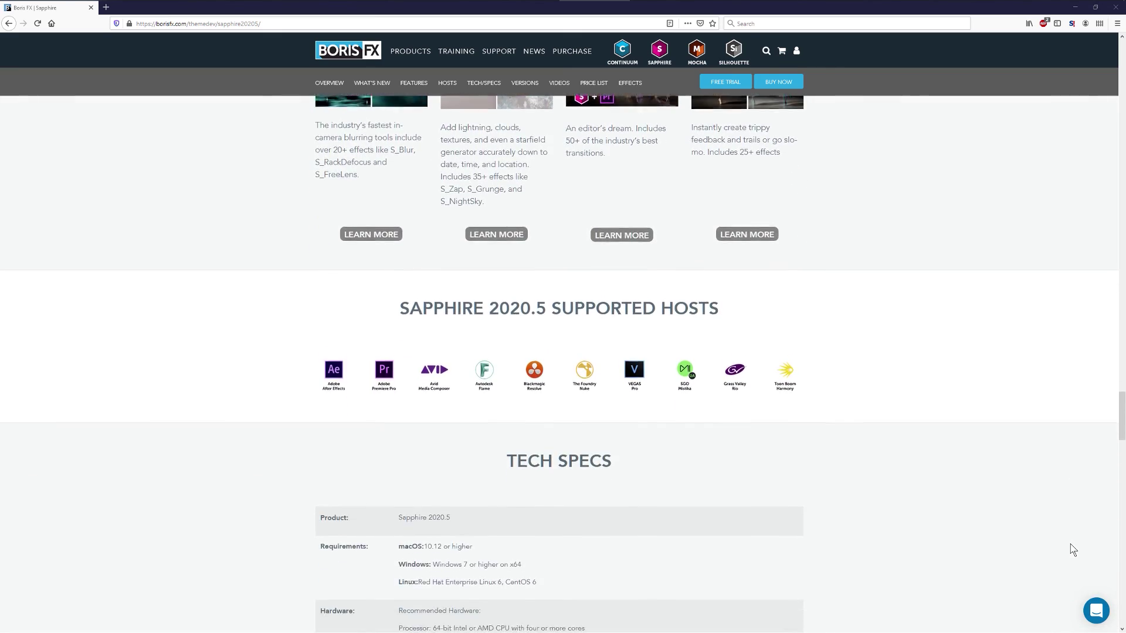